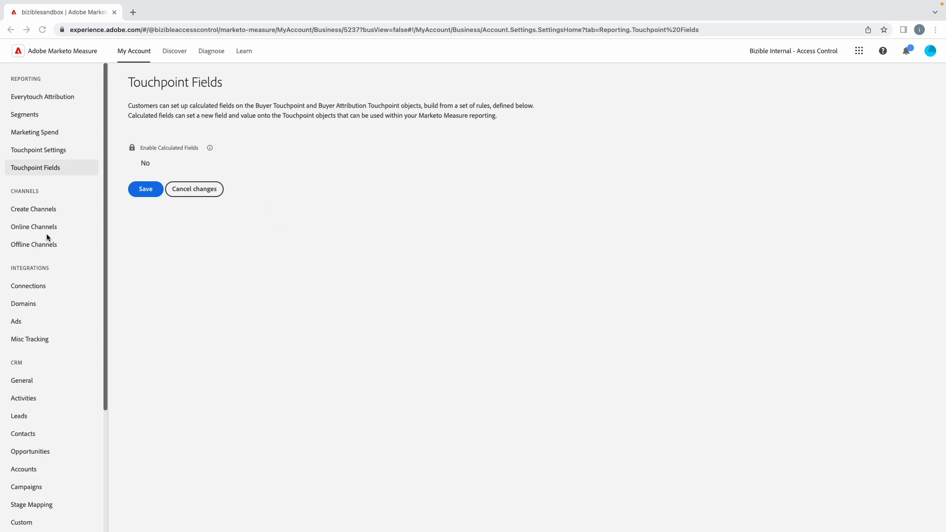
Step: Open the Create Channels page and review the existing list of channels and subchannels
click(28, 209)
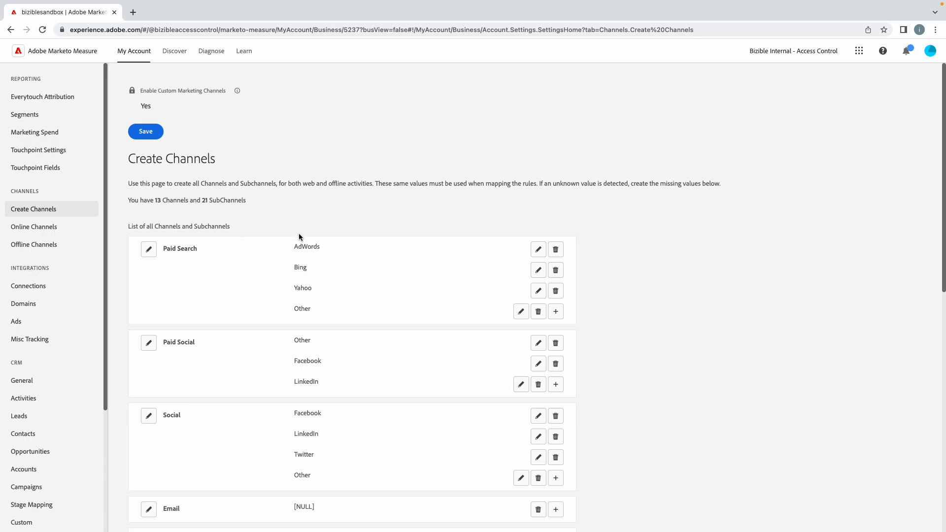
scroll(298, 233, down, 1)
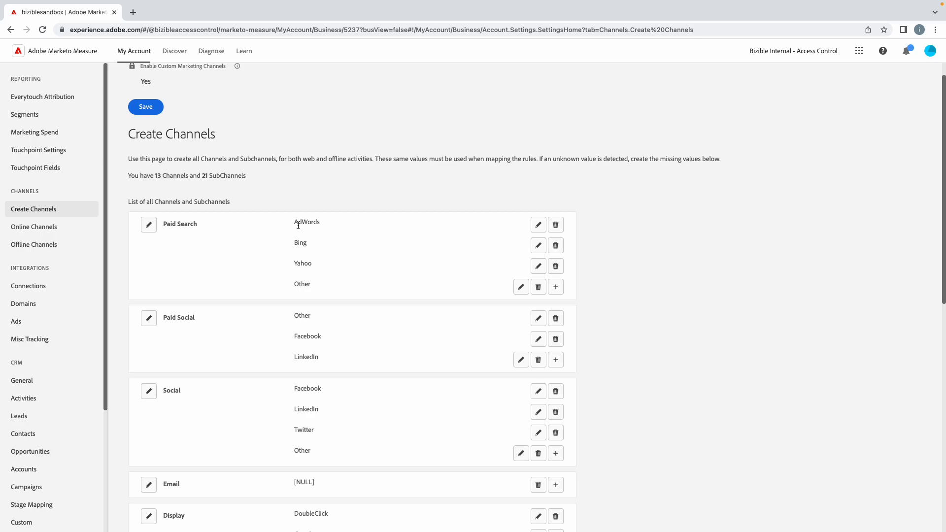
scroll(283, 261, down, 4)
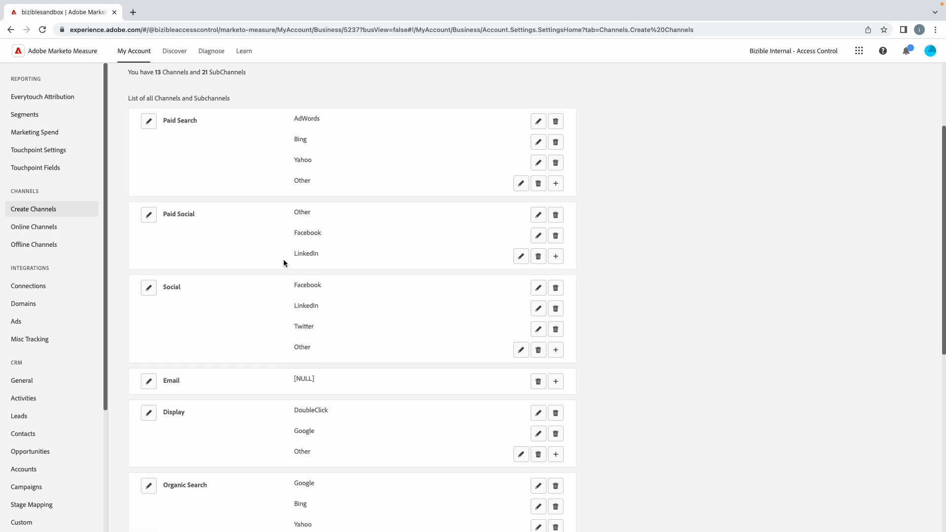
scroll(283, 263, down, 6)
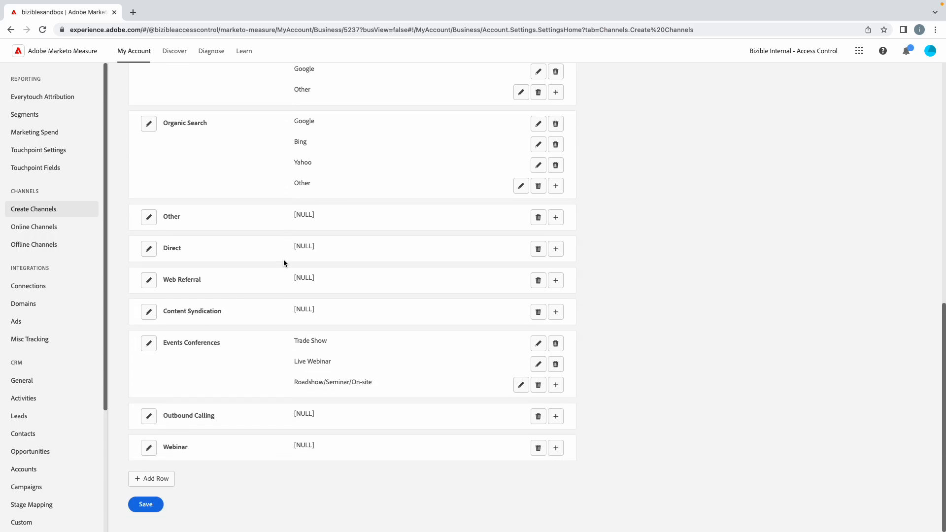
scroll(283, 262, up, 10)
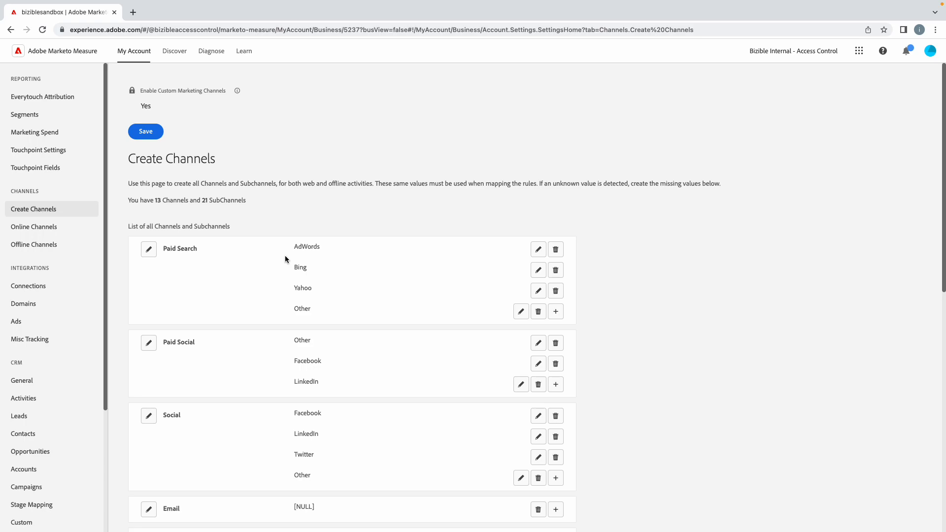
scroll(284, 259, down, 4)
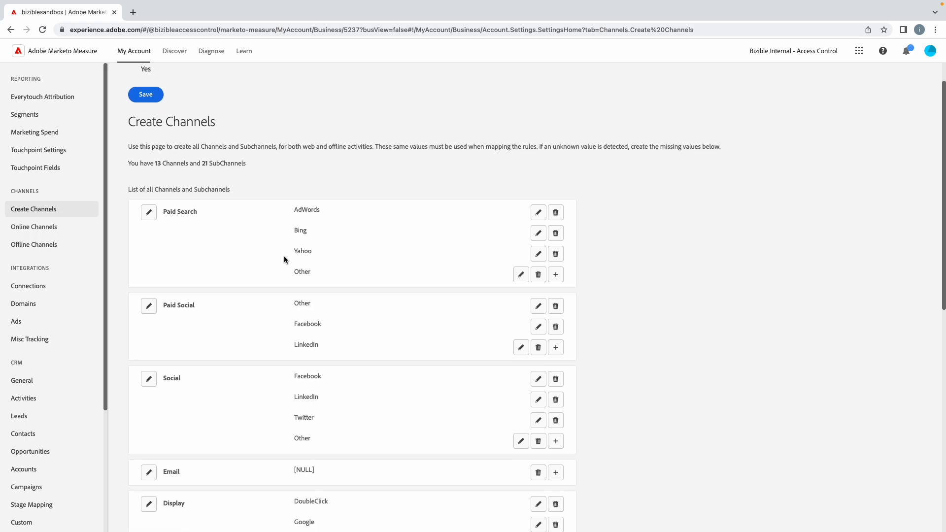
scroll(283, 259, down, 6)
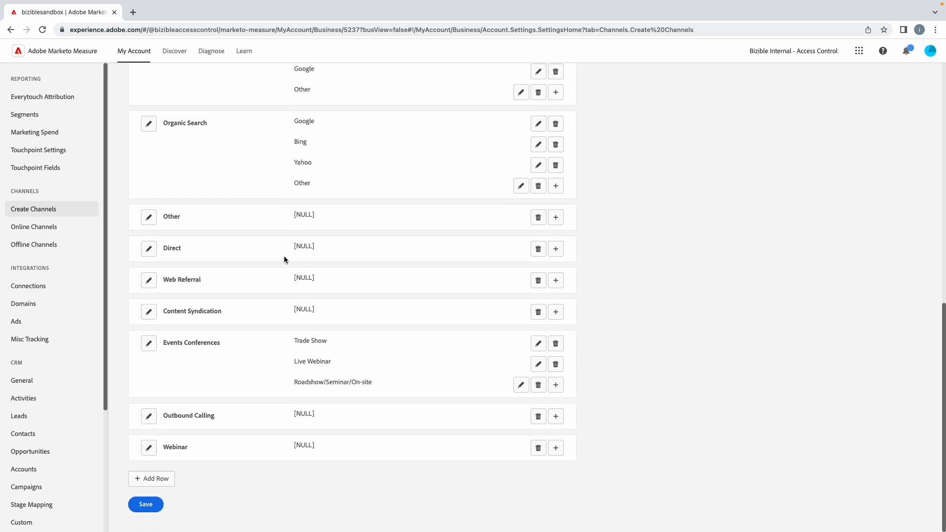
Step: Add a new channel row named New Channel
click(157, 478)
click(163, 480)
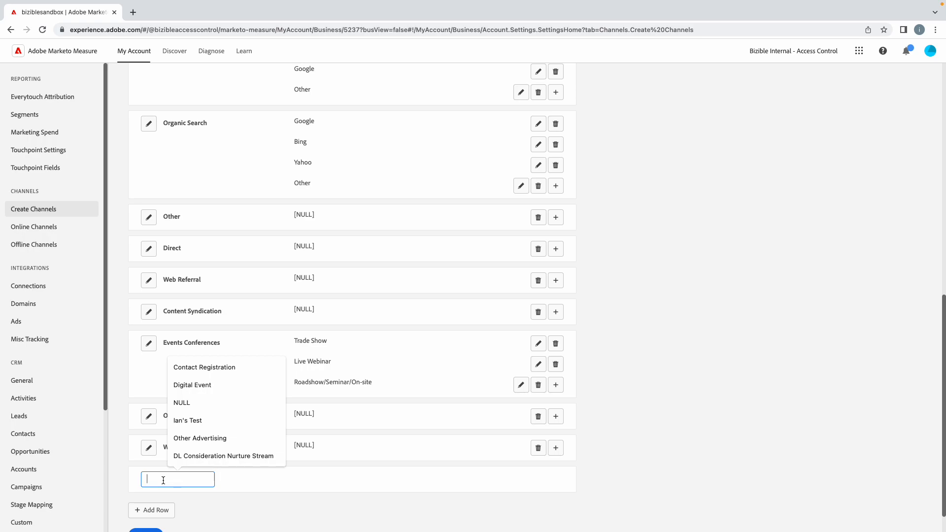
text(New Channe)
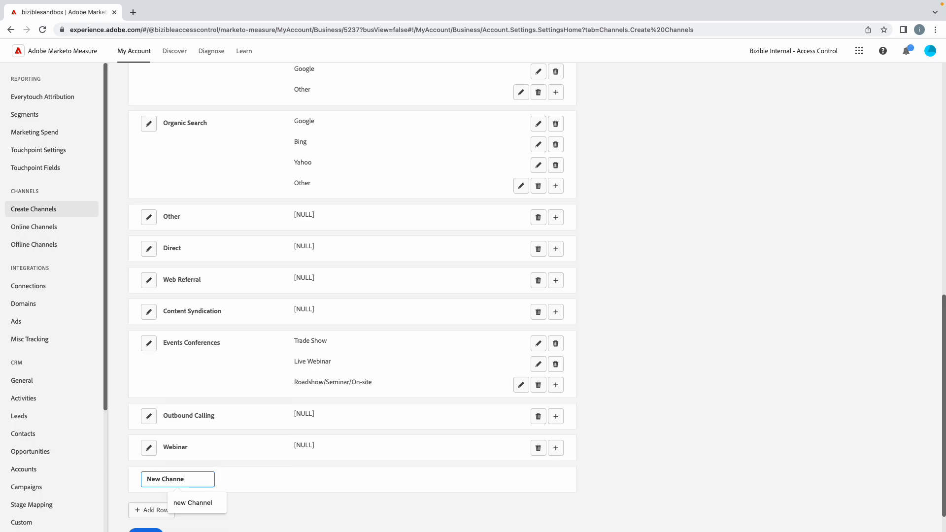
key(Return)
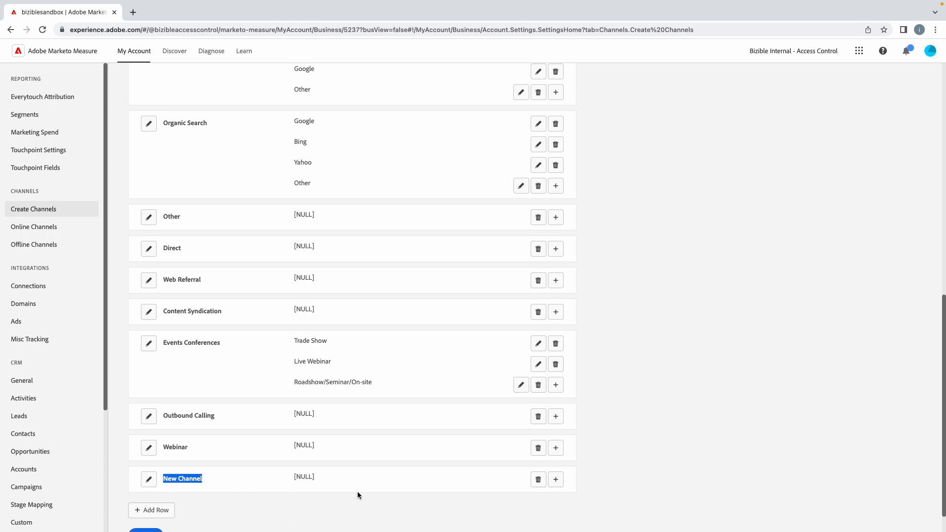
Step: Open Online Channels and review the channel rules table
scroll(206, 481, down, 1)
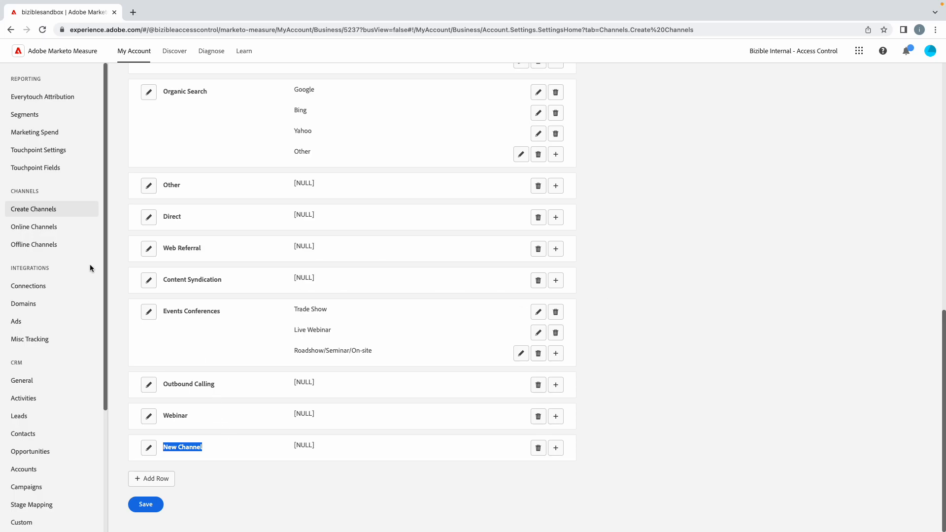
scroll(42, 233, up, 5)
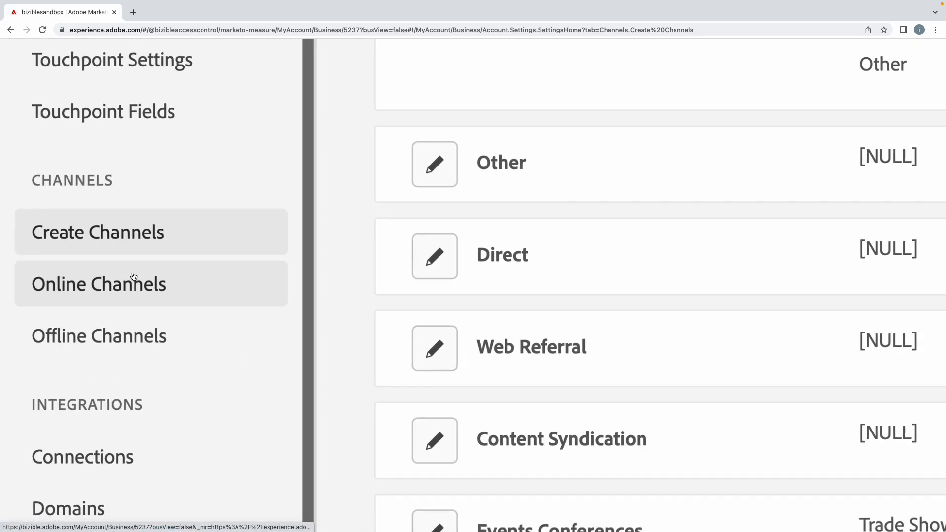
scroll(131, 277, down, 5)
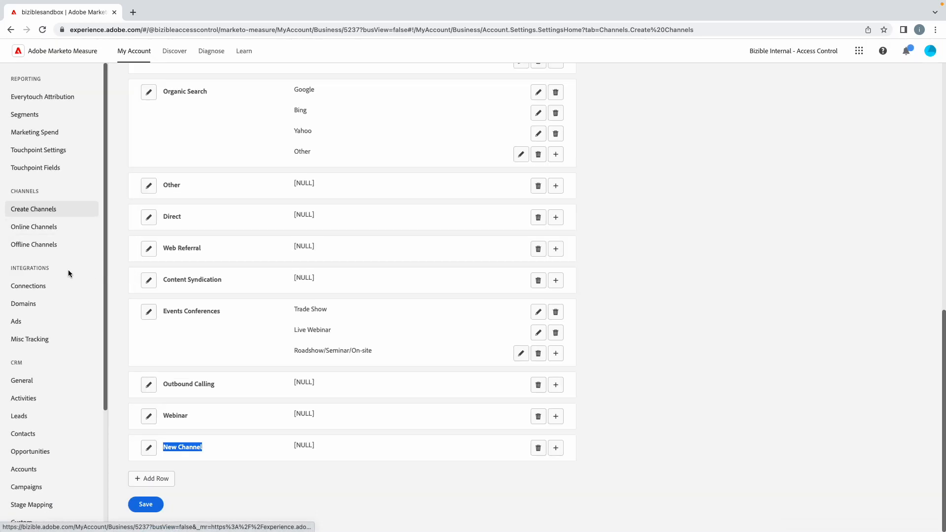
click(33, 231)
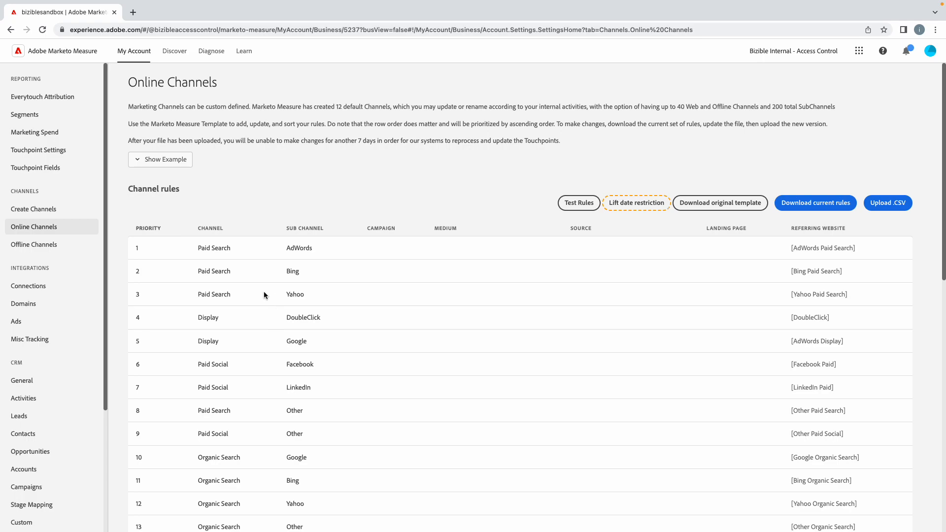
scroll(214, 285, down, 1)
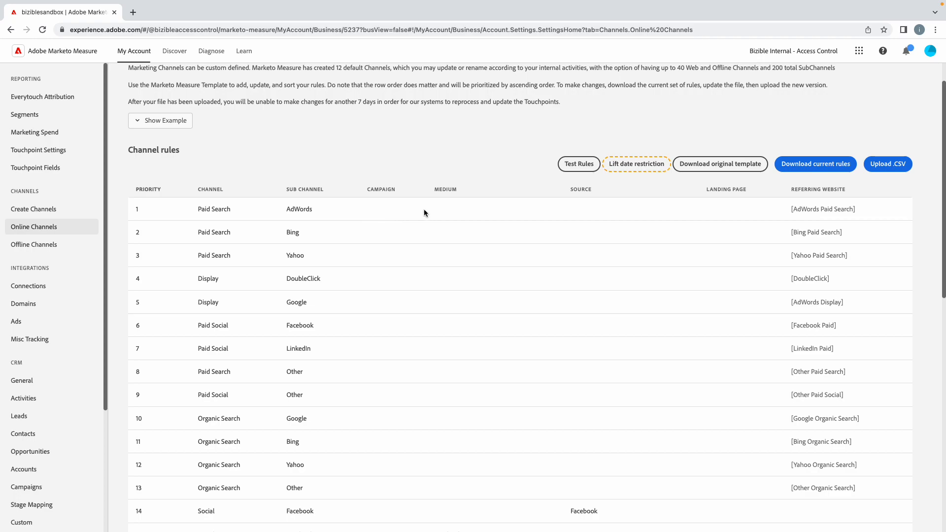
scroll(424, 210, down, 1)
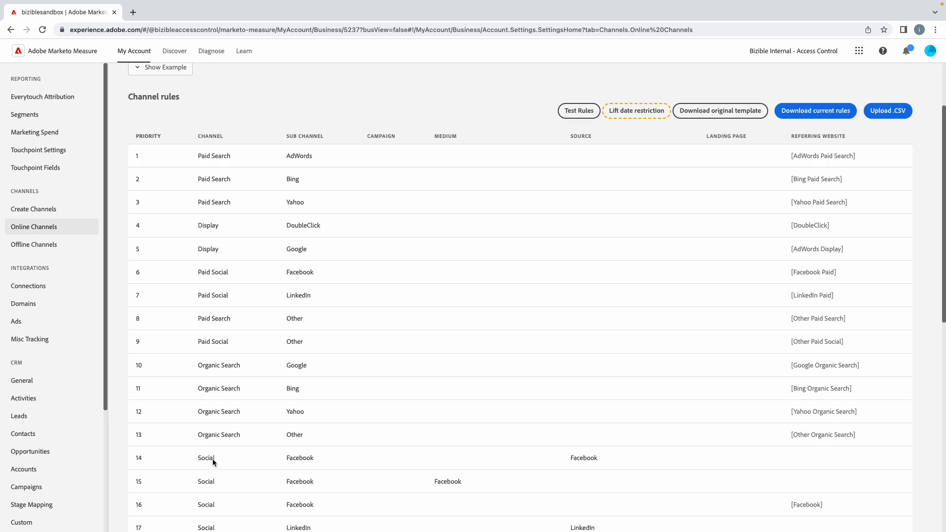
Step: Switch between Create Channels and Online Channels to compare the channel list with the channel rules
click(34, 209)
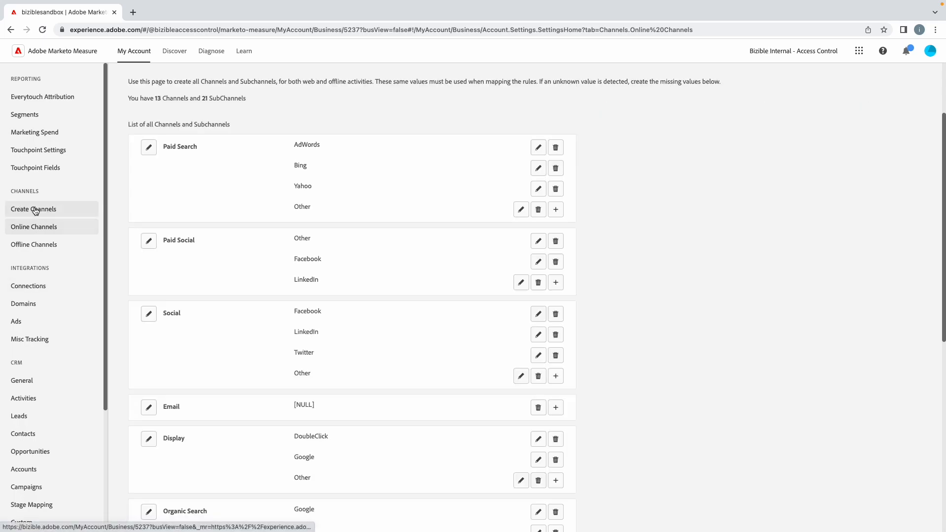
scroll(254, 347, down, 1)
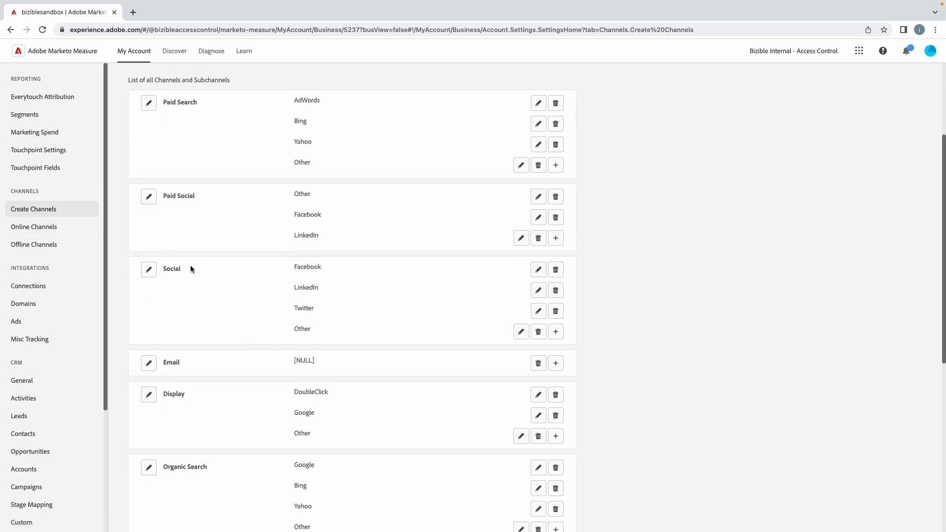
click(32, 229)
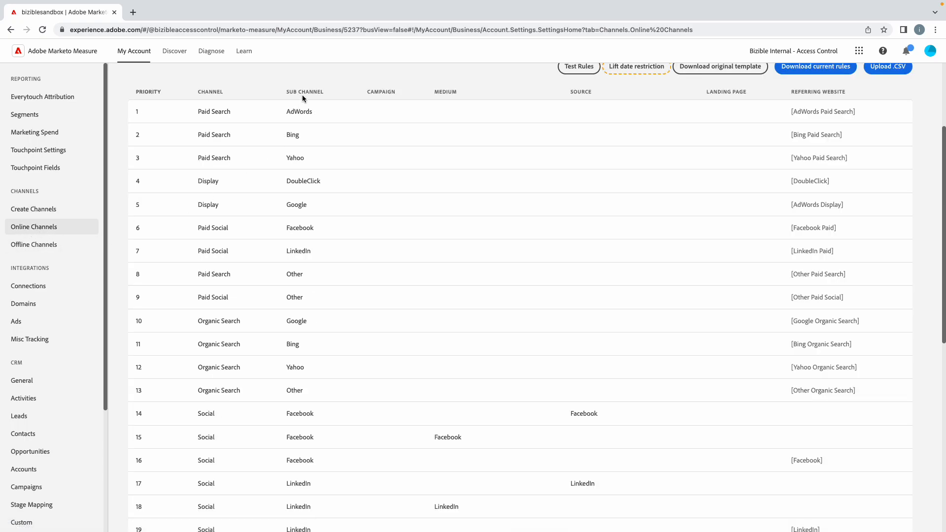
scroll(303, 415, down, 1)
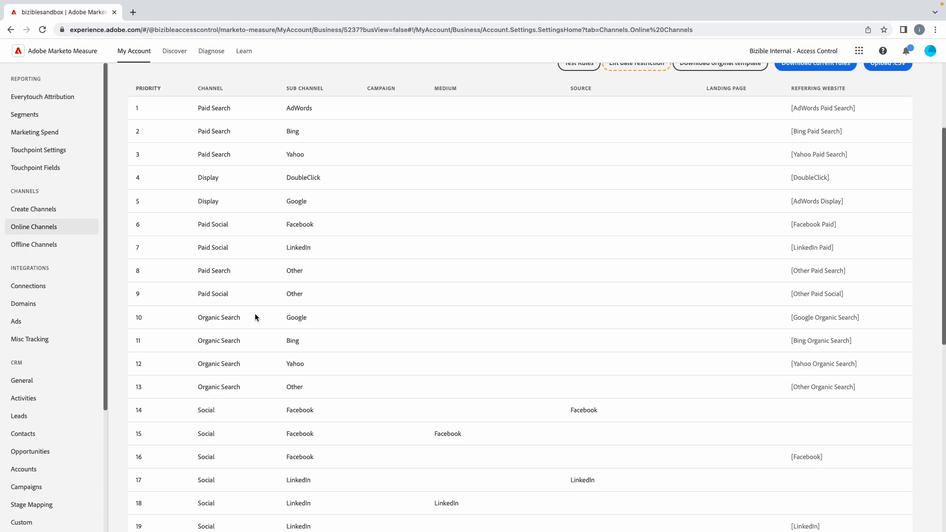
scroll(255, 313, down, 2)
scroll(255, 314, up, 5)
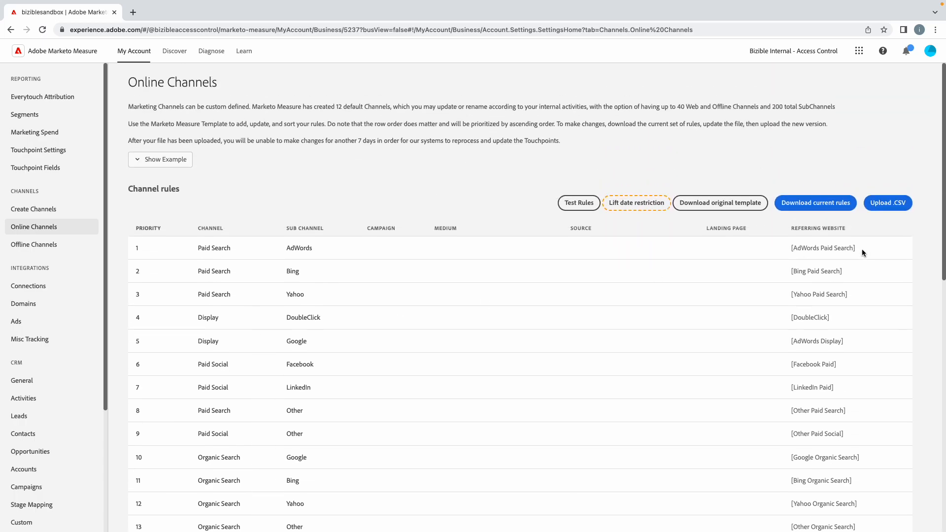
scroll(814, 209, up, 3)
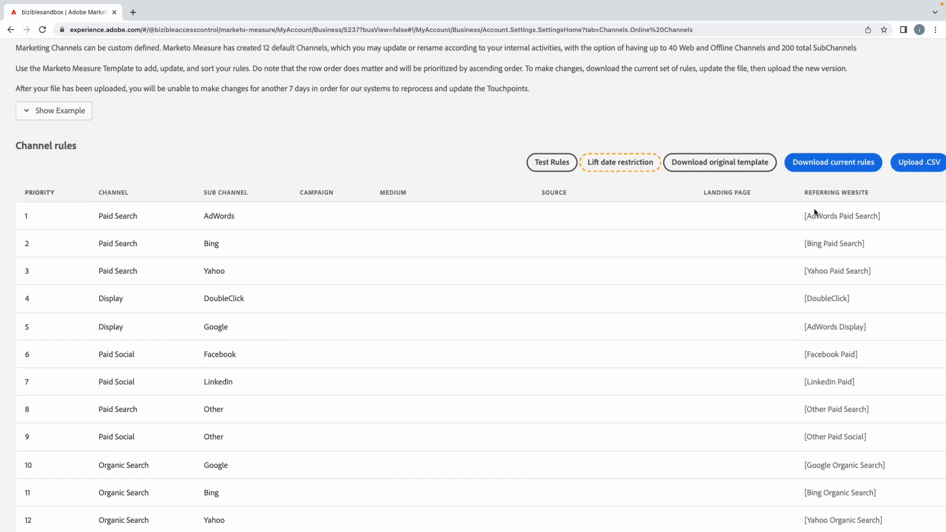
scroll(814, 213, down, 2)
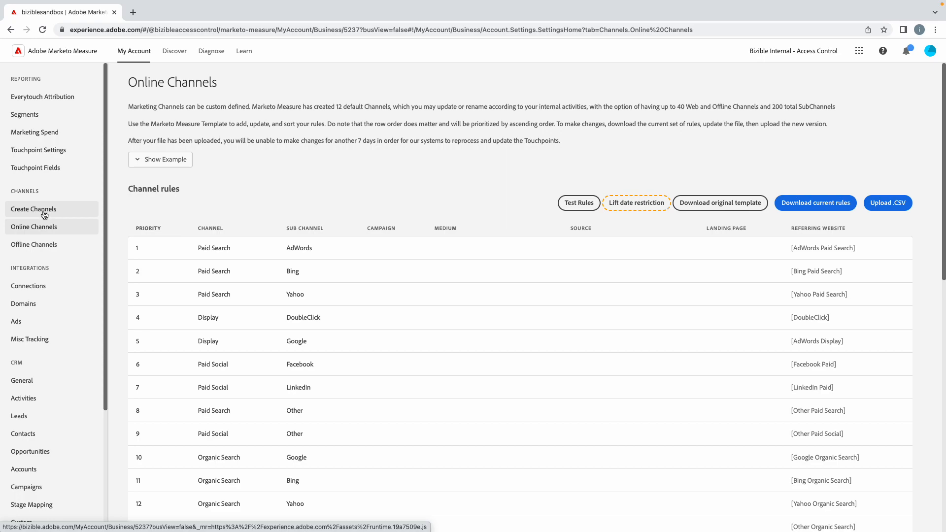
scroll(259, 286, down, 2)
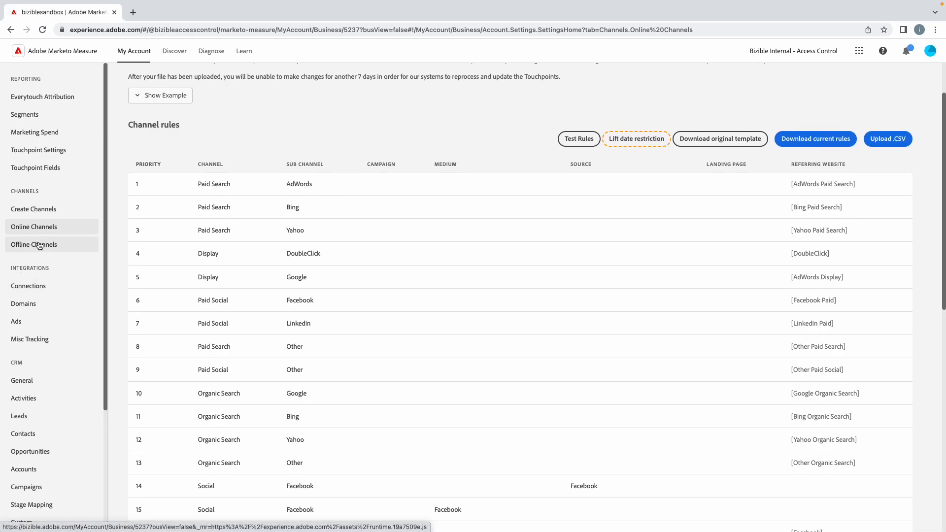
Step: Open Connections and view the account types offered for a new ads connection, then close the dialog
click(26, 290)
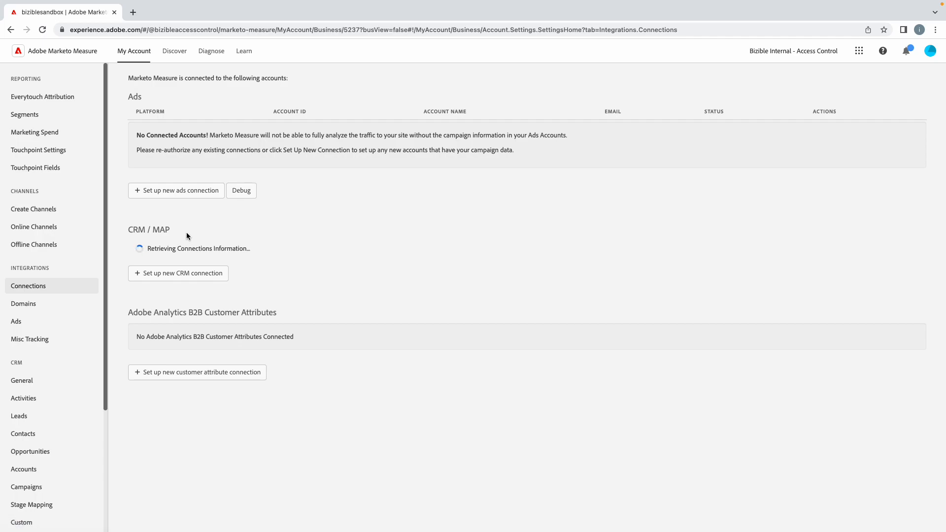
click(175, 192)
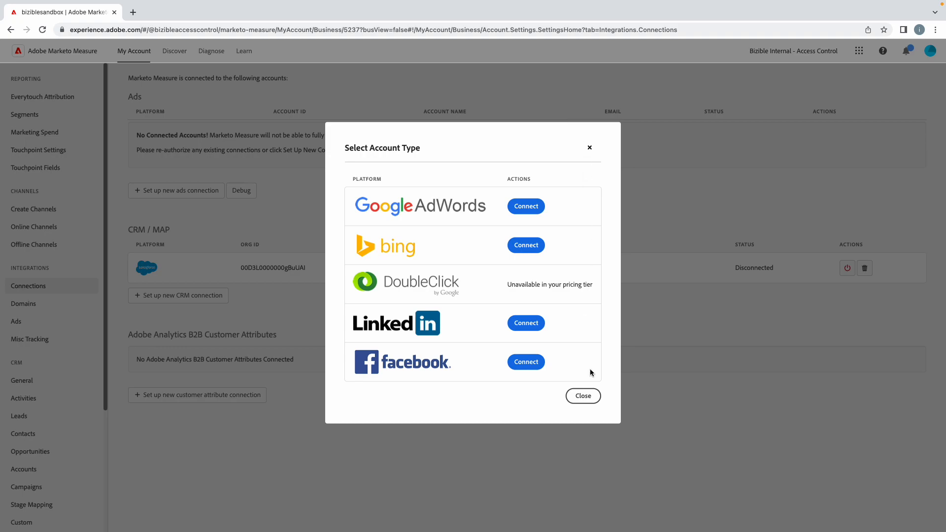
click(583, 396)
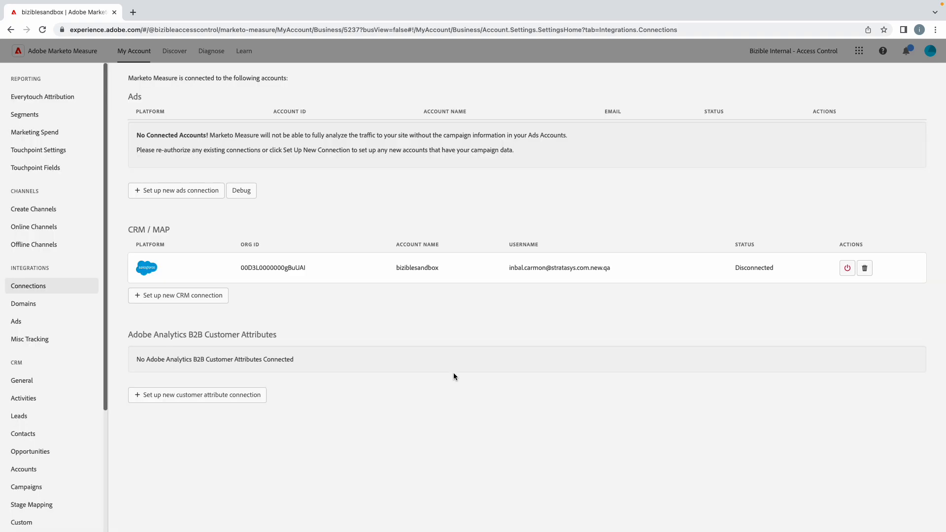
Step: Open Offline Channels and review the channel options available for the Telemarketing campaign type
click(15, 247)
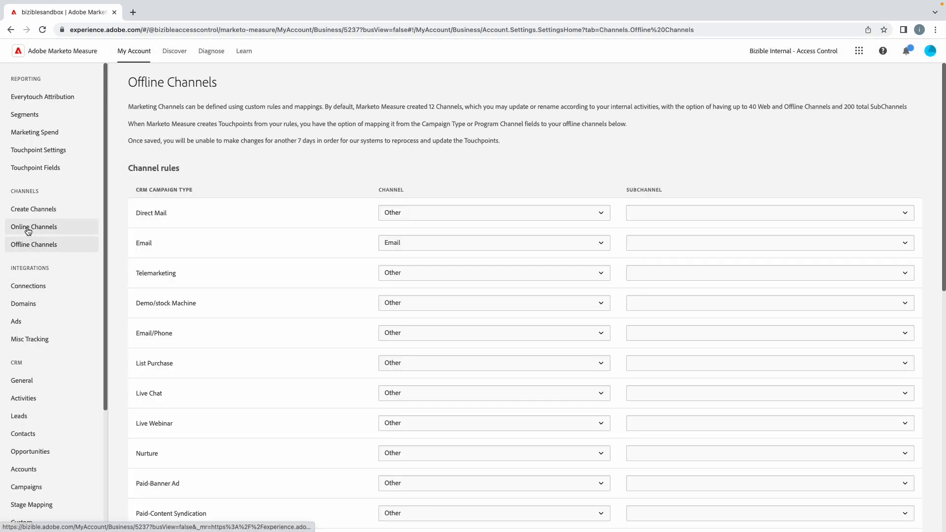
click(28, 231)
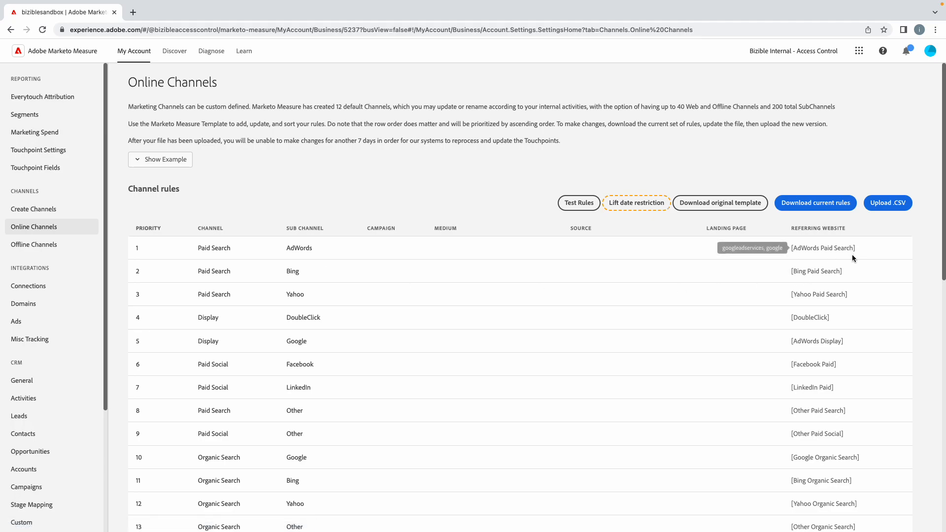
click(36, 245)
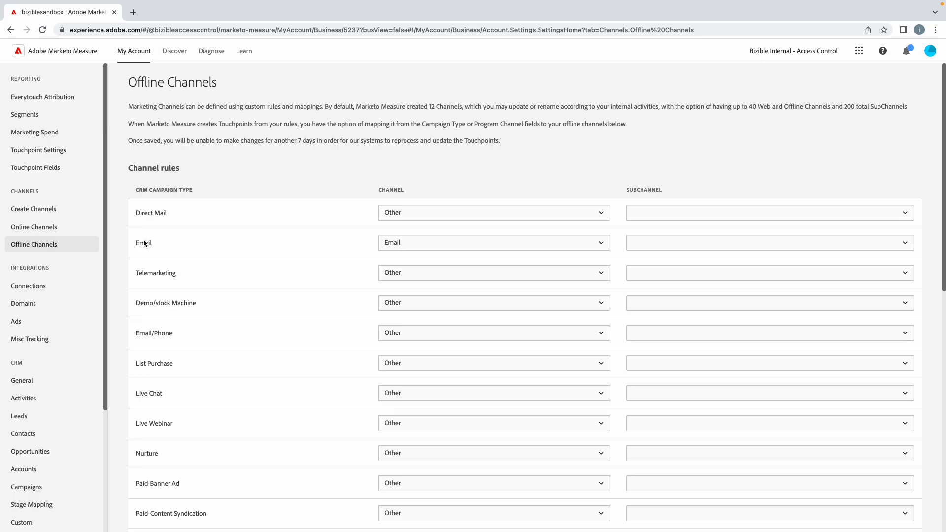
scroll(130, 243, down, 10)
scroll(129, 243, up, 10)
click(404, 274)
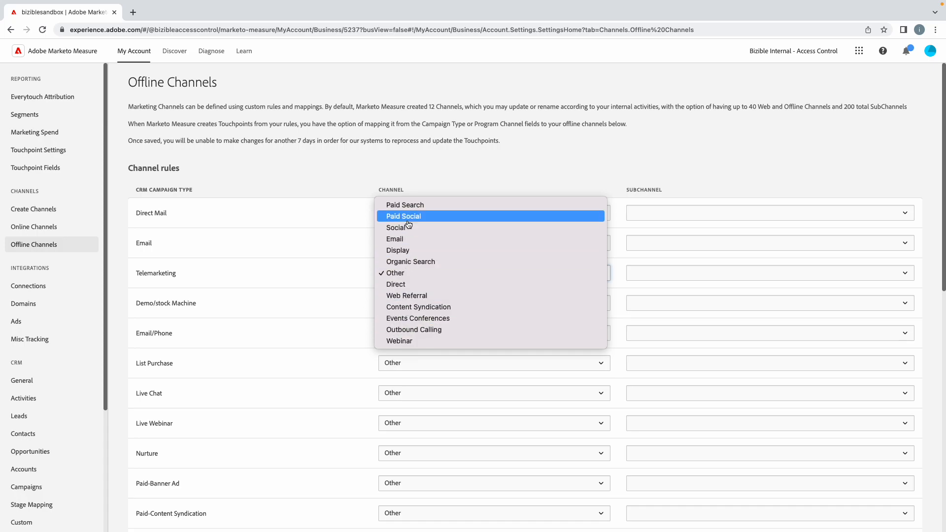
Step: On Create Channels, add a new channel row named Telemarketing
click(41, 213)
click(42, 214)
scroll(145, 333, down, 10)
click(150, 476)
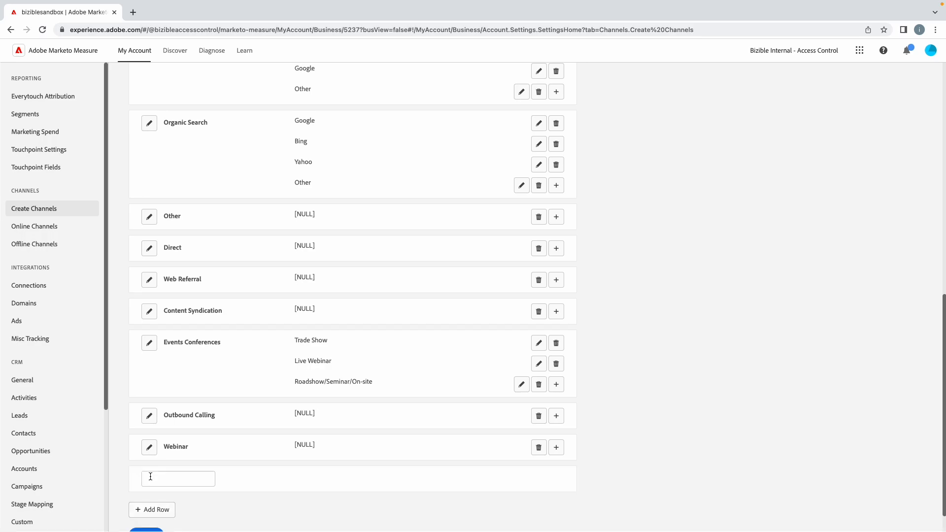
click(150, 476)
text(Te)
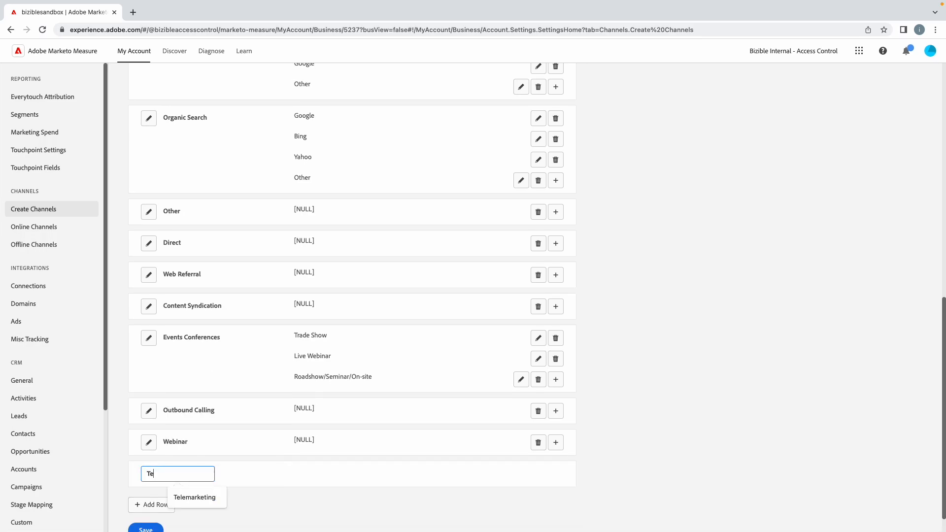
text(lemarketing)
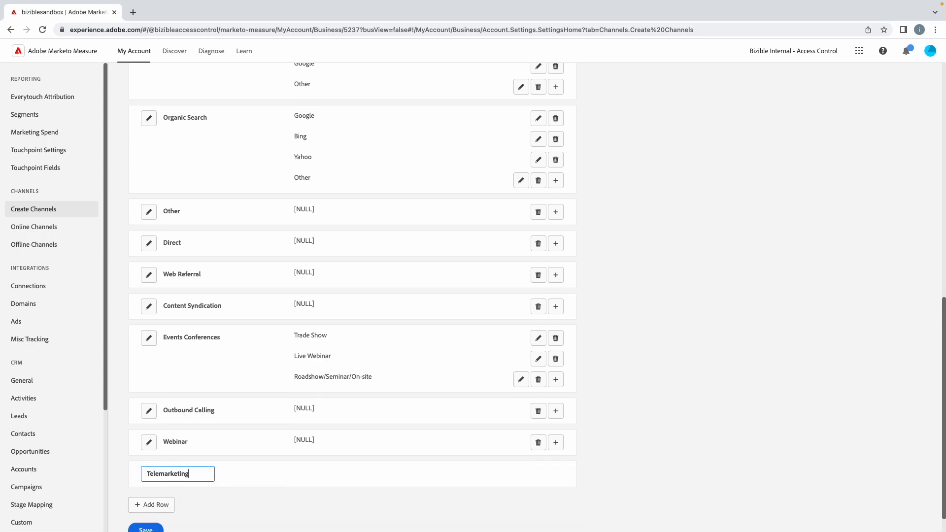
click(270, 492)
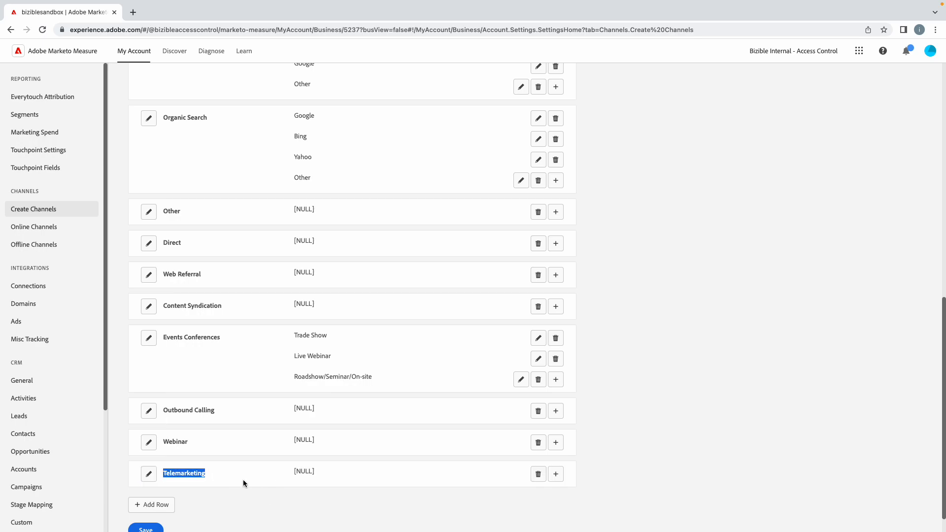
Step: Save the channel list including the new Telemarketing channel
scroll(143, 512, down, 1)
click(146, 503)
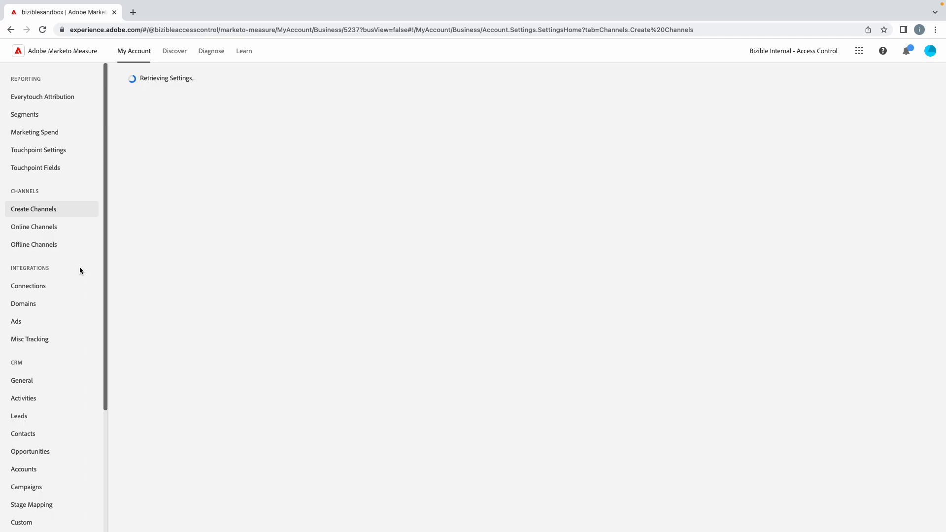
Step: On Offline Channels, map the Telemarketing campaign type to the Telemarketing channel
click(34, 246)
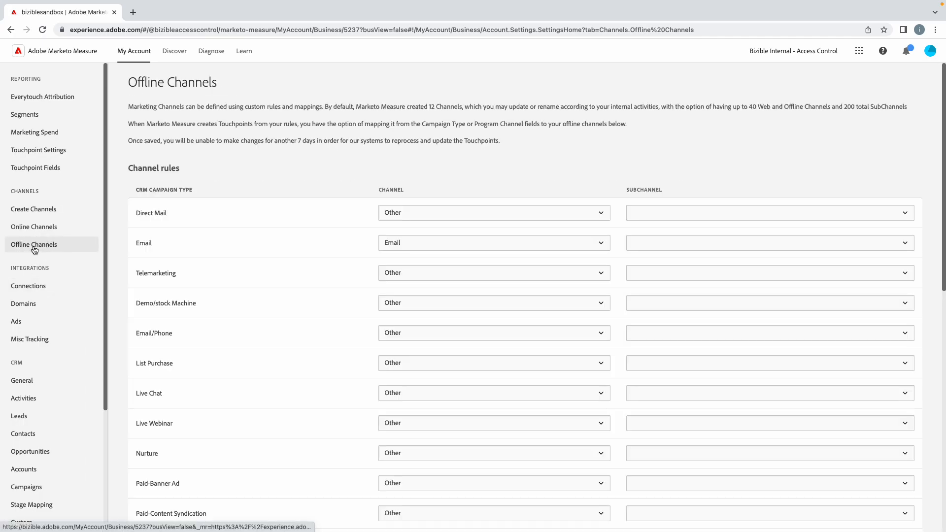
click(468, 273)
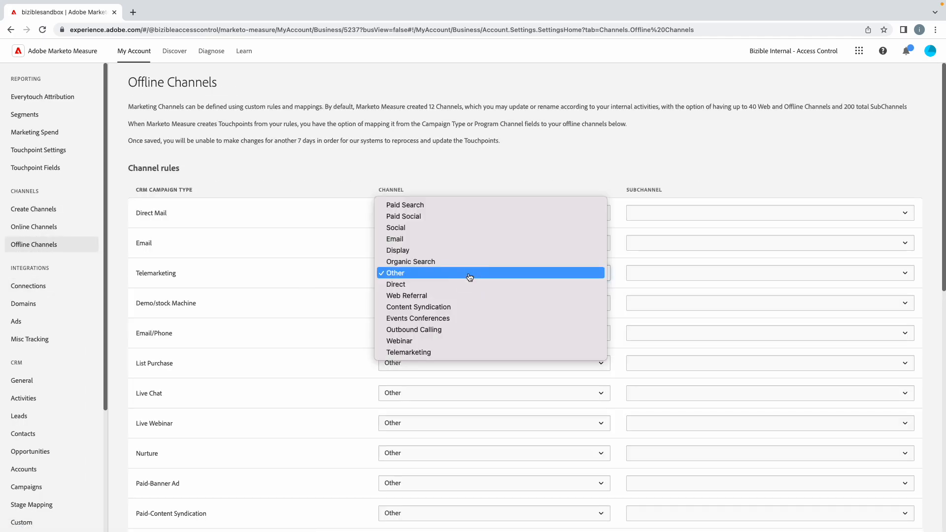
click(419, 357)
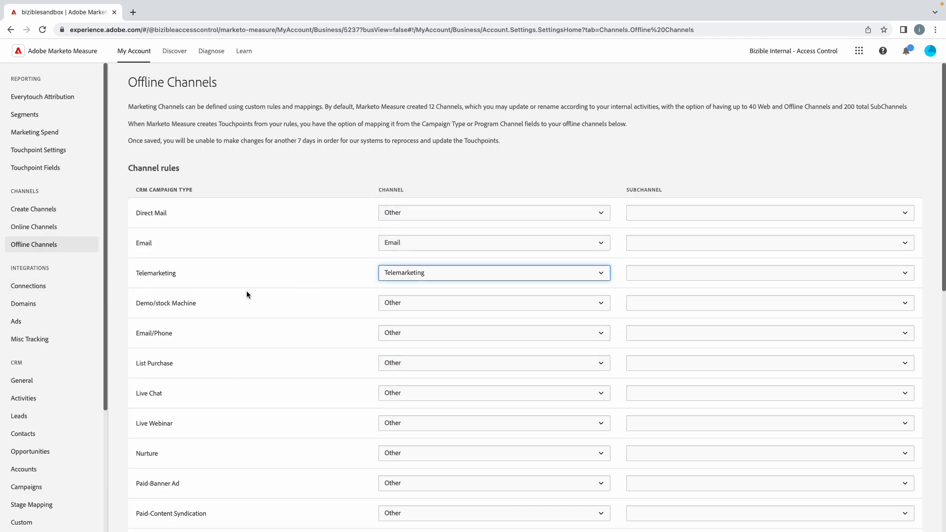
scroll(253, 297, down, 10)
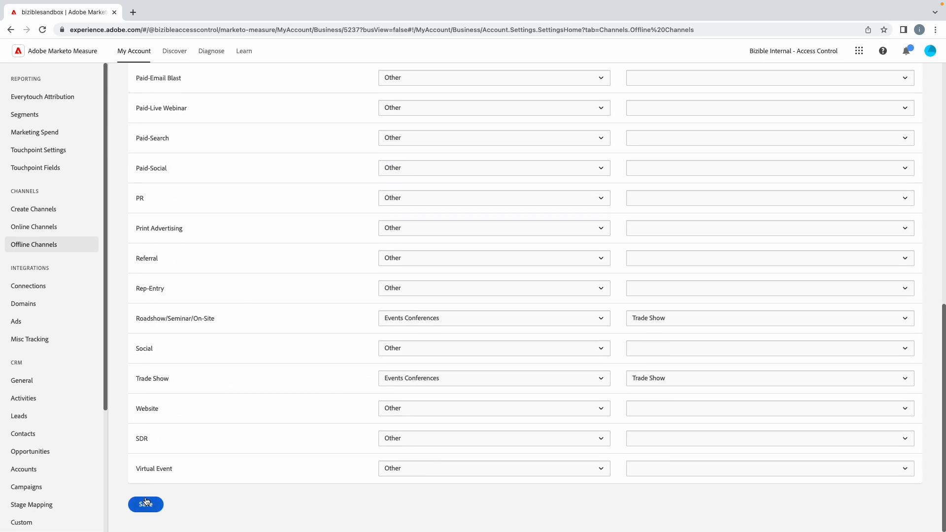
scroll(168, 291, up, 5)
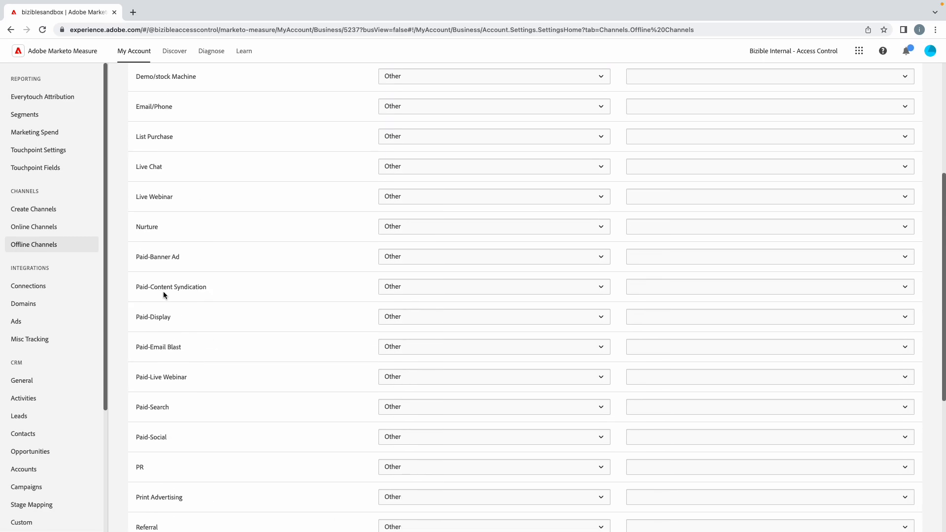
Step: Browse the Connections, Domains, Ads and Misc Tracking integration settings pages
click(28, 289)
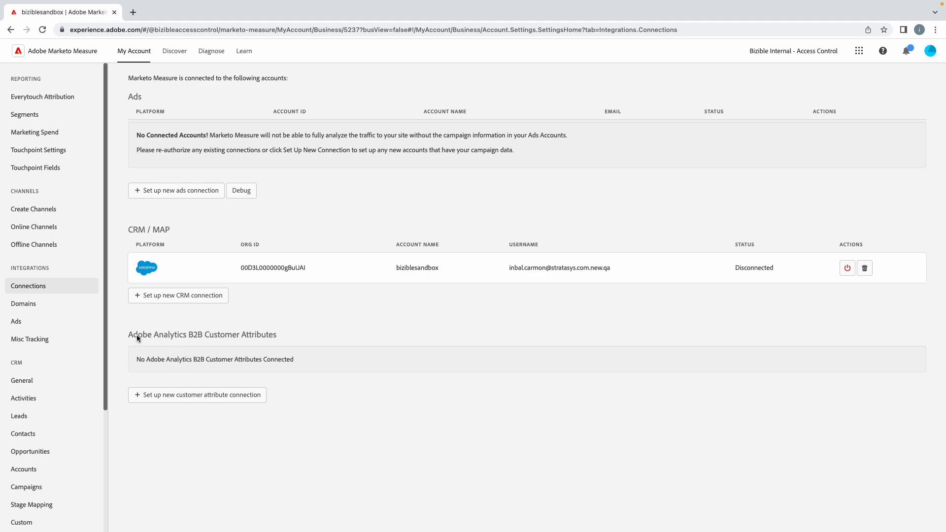
click(19, 303)
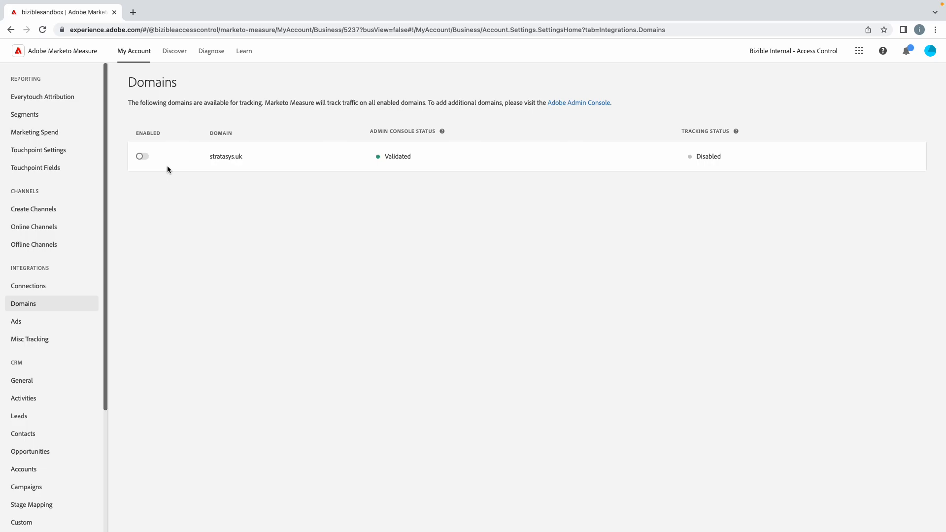
click(25, 323)
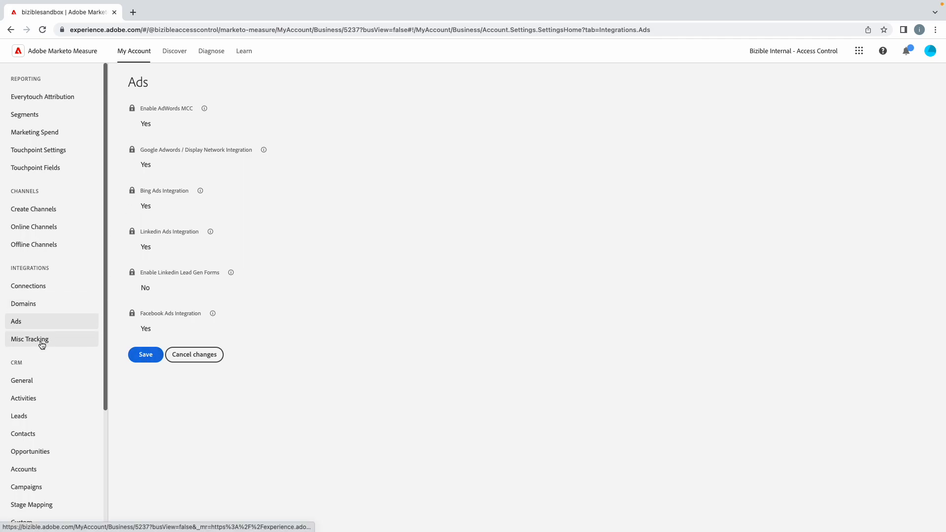
scroll(36, 342, down, 1)
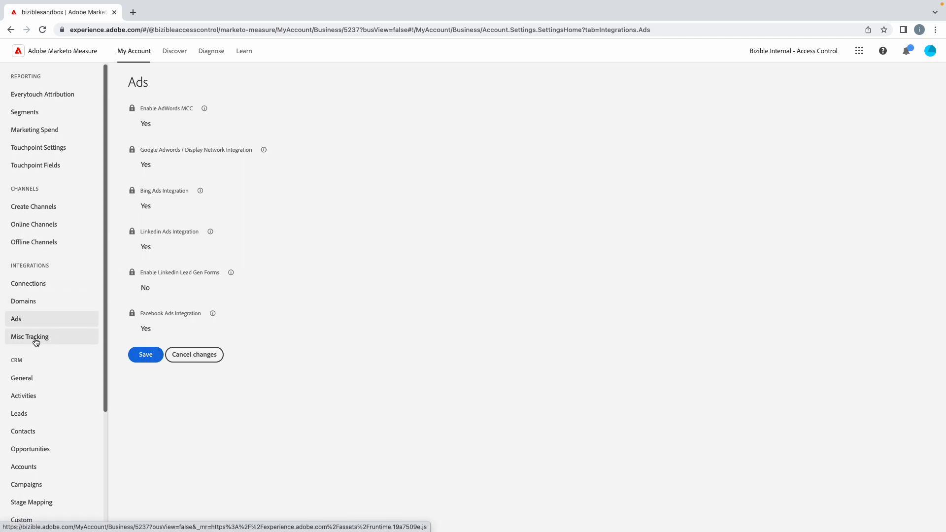
click(36, 342)
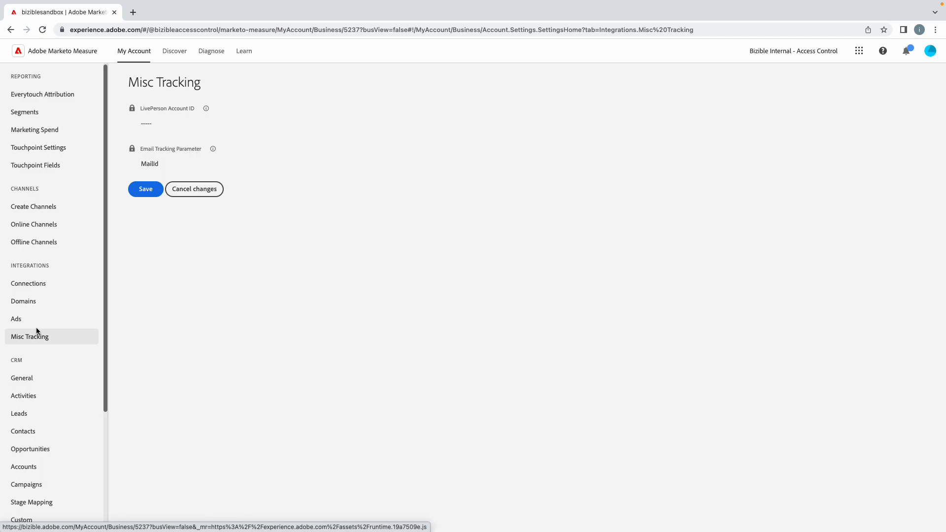
scroll(32, 333, up, 1)
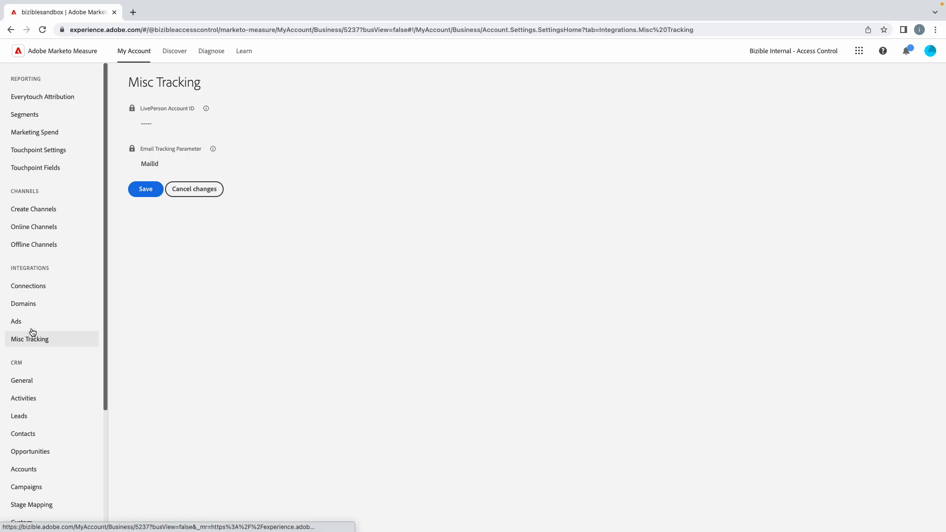